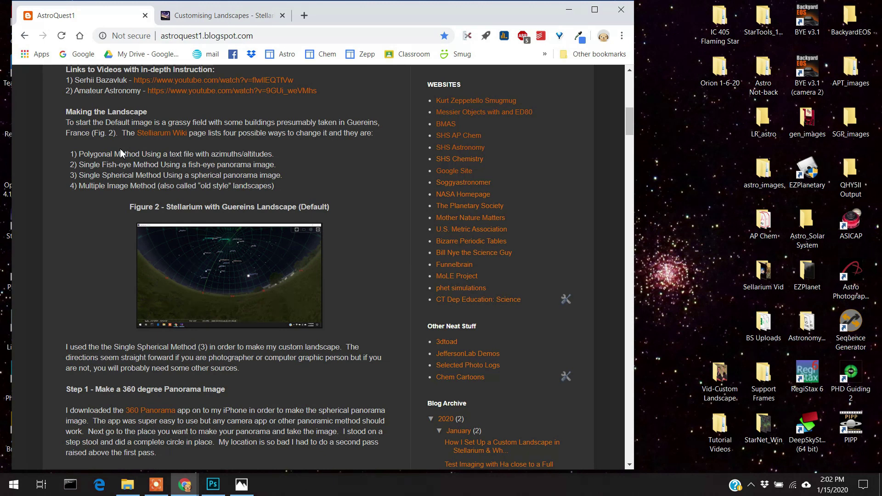
Switch to the 'Customising Landscapes - Stellarium Wiki' tab beside the AstroQuest1 post
{"action": "left_click", "coordinate": [196, 14]}
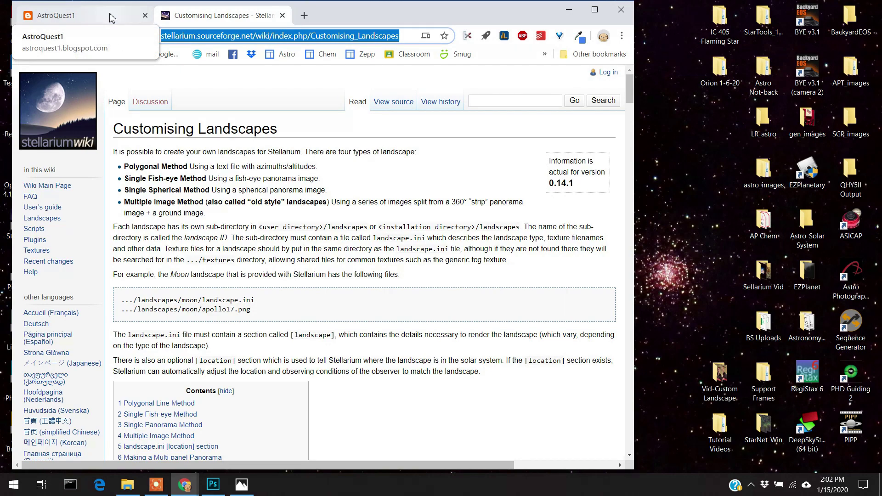
Skim the wiki's Polygonal, Fish-eye and Panorama sections, then go back to the AstroQuest1 post
{"action": "scroll", "coordinate": [262, 225], "scroll_direction": "down", "scroll_amount": 1}
{"action": "scroll", "coordinate": [262, 225], "scroll_direction": "down", "scroll_amount": 12}
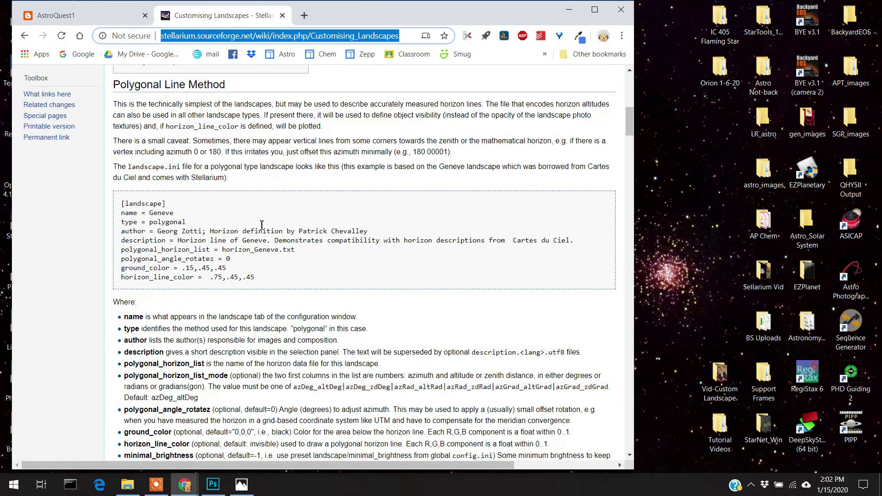
{"action": "scroll", "coordinate": [308, 216], "scroll_direction": "down", "scroll_amount": 12}
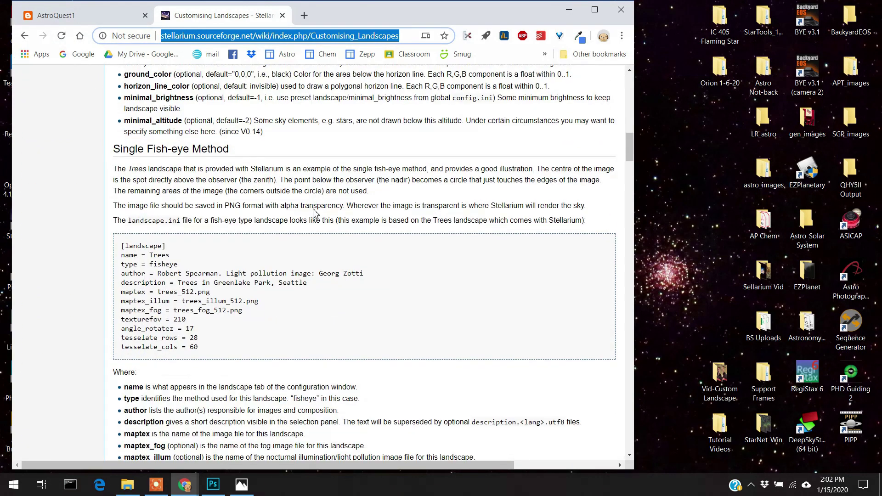
{"action": "scroll", "coordinate": [314, 212], "scroll_direction": "down", "scroll_amount": 8}
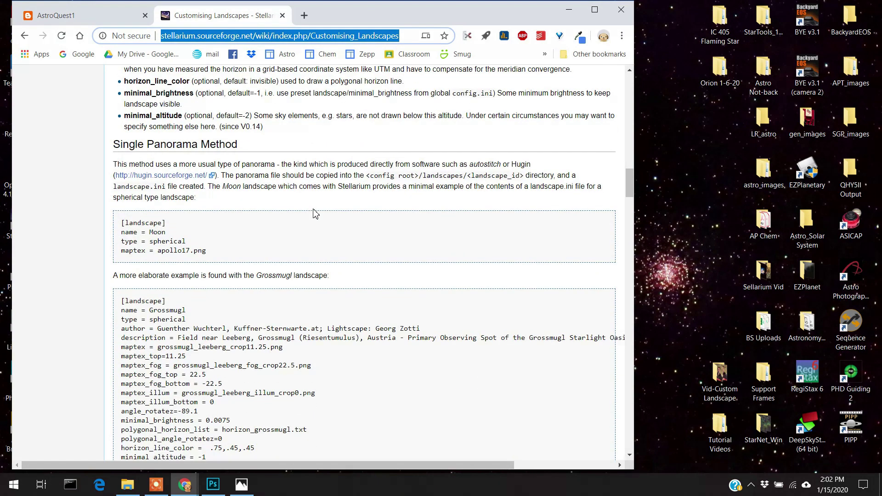
{"action": "scroll", "coordinate": [314, 212], "scroll_direction": "up", "scroll_amount": 20}
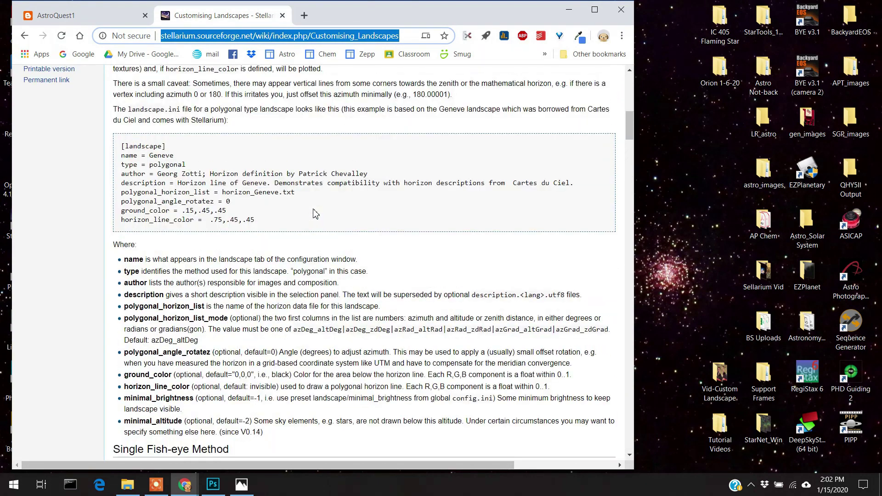
{"action": "scroll", "coordinate": [313, 212], "scroll_direction": "up", "scroll_amount": 2}
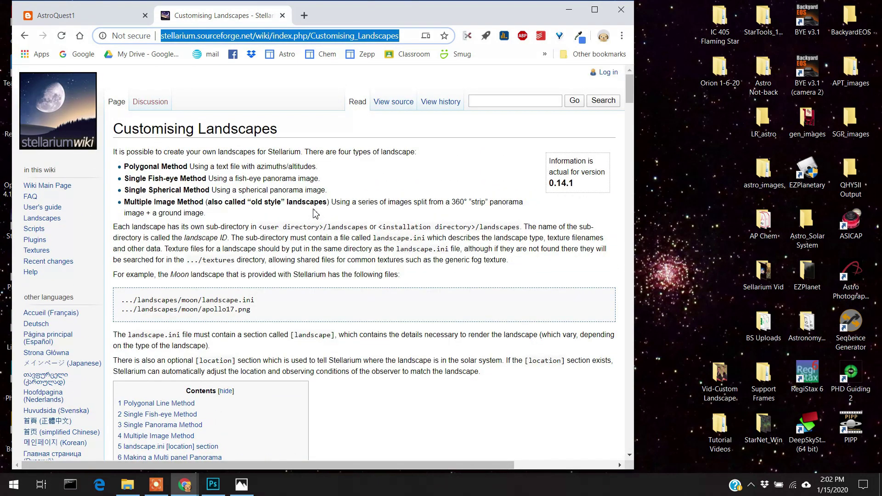
{"action": "left_click", "coordinate": [83, 16]}
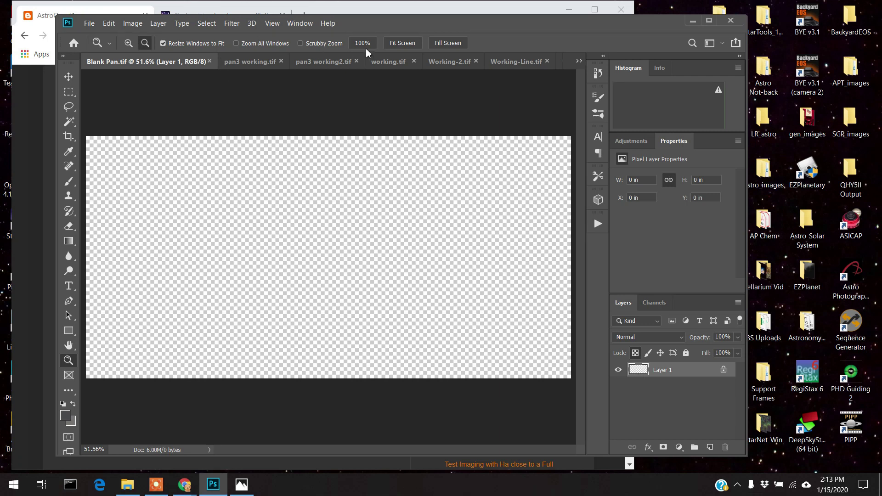
Confirm in Image Size that the blank panorama is 2048 × 1024 px, then show pan3 working.tif
{"action": "left_click_drag", "start_coordinate": [378, 27], "coordinate": [370, 20]}
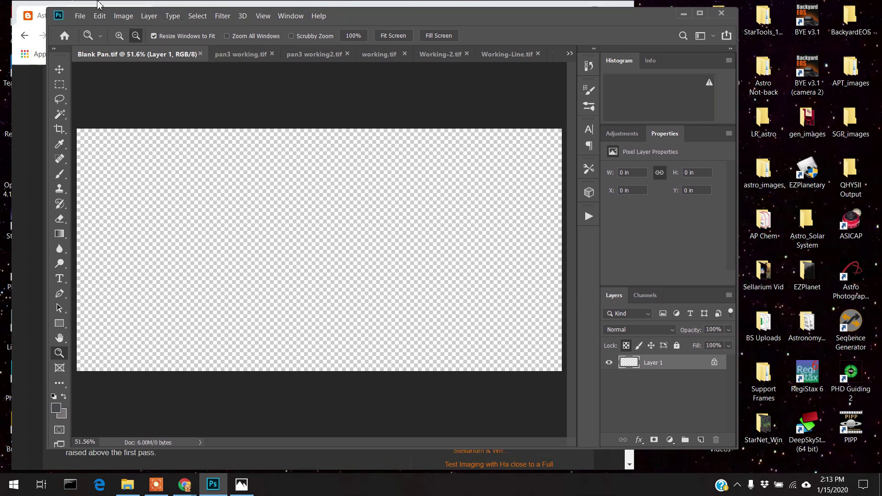
{"action": "left_click", "coordinate": [123, 17]}
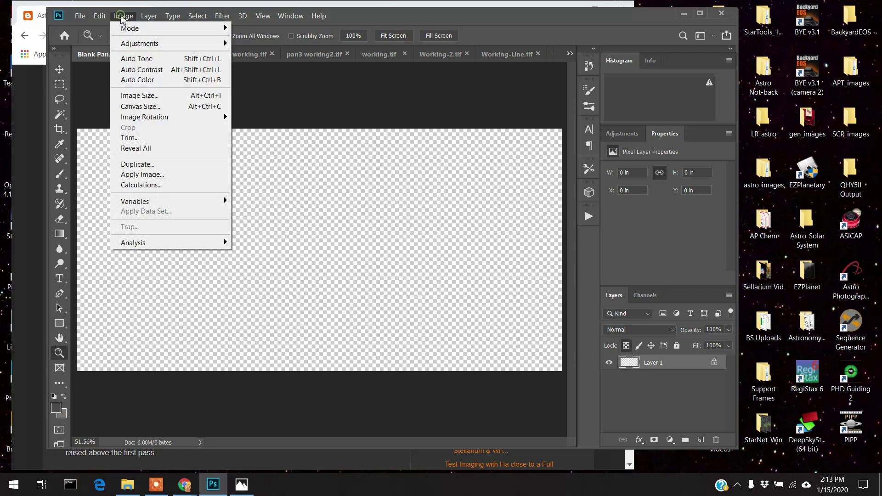
{"action": "mouse_move", "coordinate": [145, 44]}
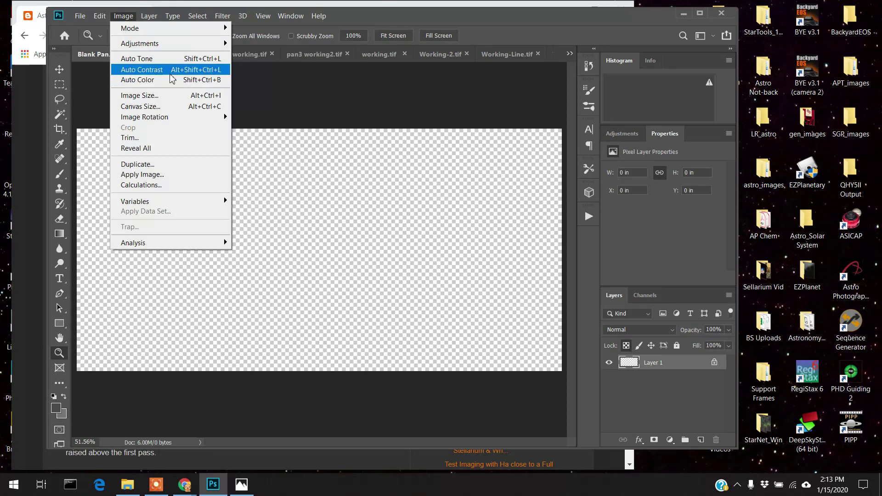
{"action": "left_click", "coordinate": [140, 95]}
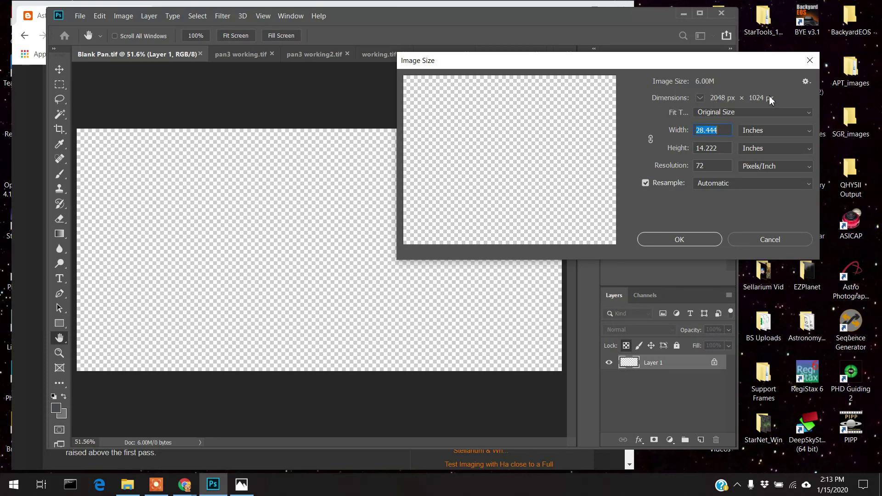
{"action": "left_click", "coordinate": [769, 240]}
{"action": "key", "text": "z"}
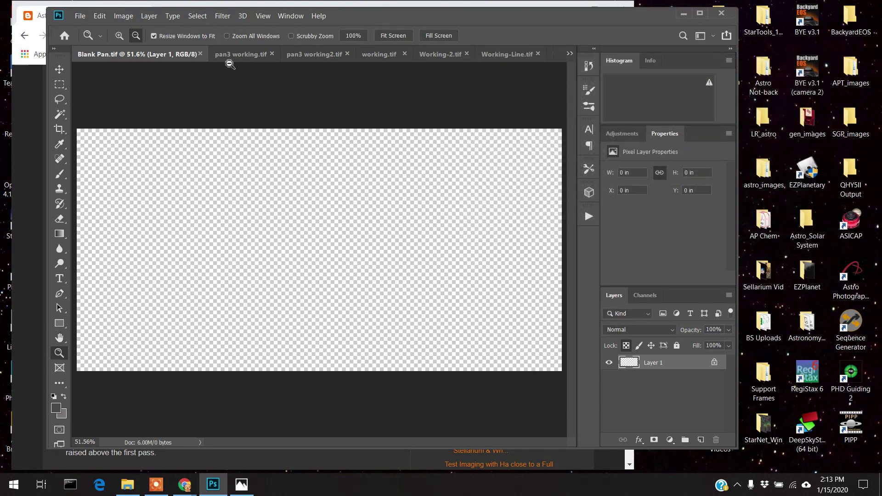
{"action": "left_click", "coordinate": [238, 55]}
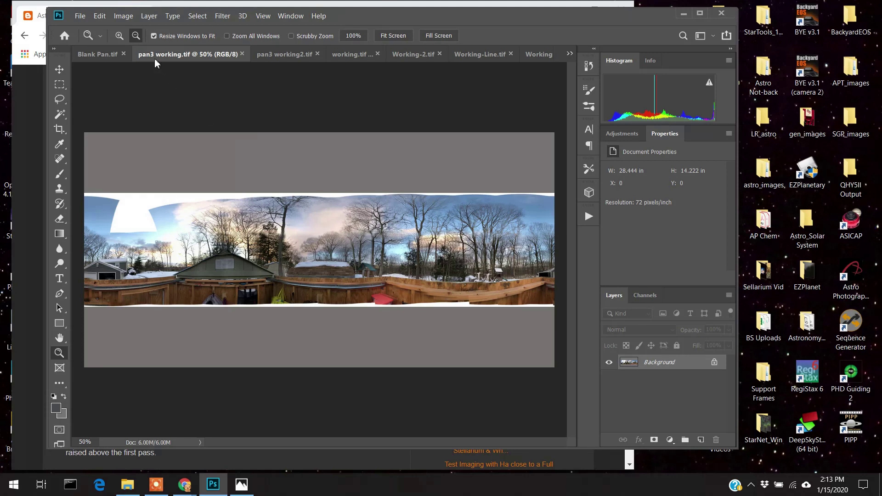
Move through pan3 working2.tif and working.tif to Working-2.tif, the sky-removed panorama
{"action": "left_click", "coordinate": [281, 56]}
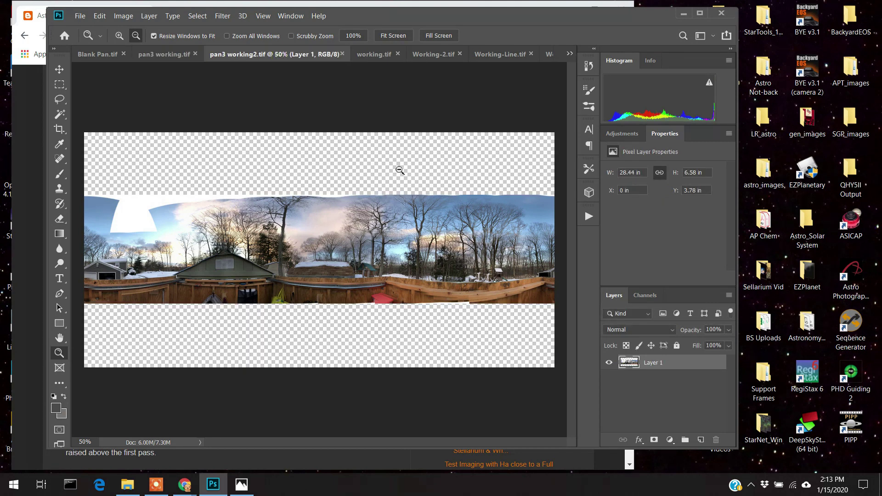
{"action": "left_click", "coordinate": [377, 57]}
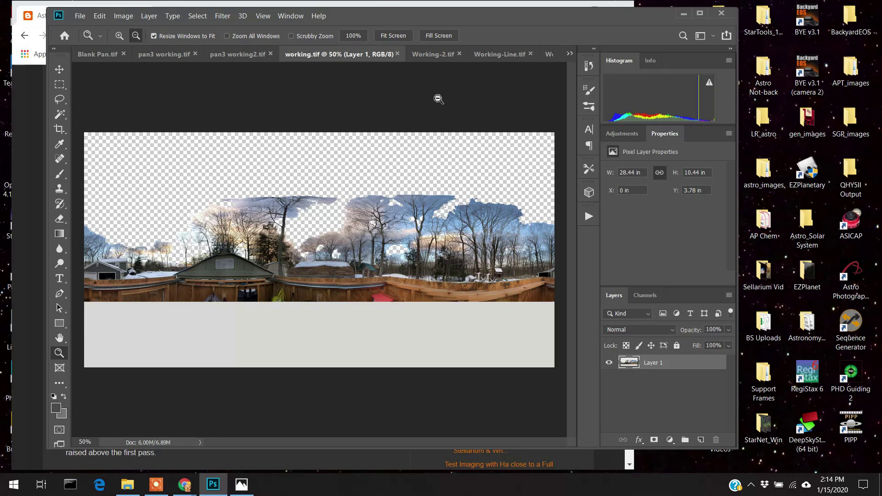
{"action": "left_click", "coordinate": [434, 55]}
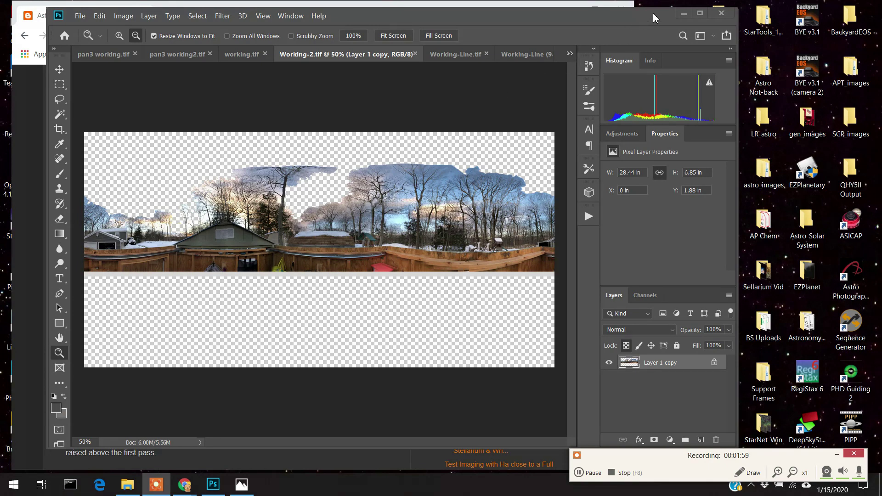
Minimize Photoshop and open the Program Files\Stellarium\landscapes\custom folder in File Explorer
{"action": "left_click", "coordinate": [684, 16]}
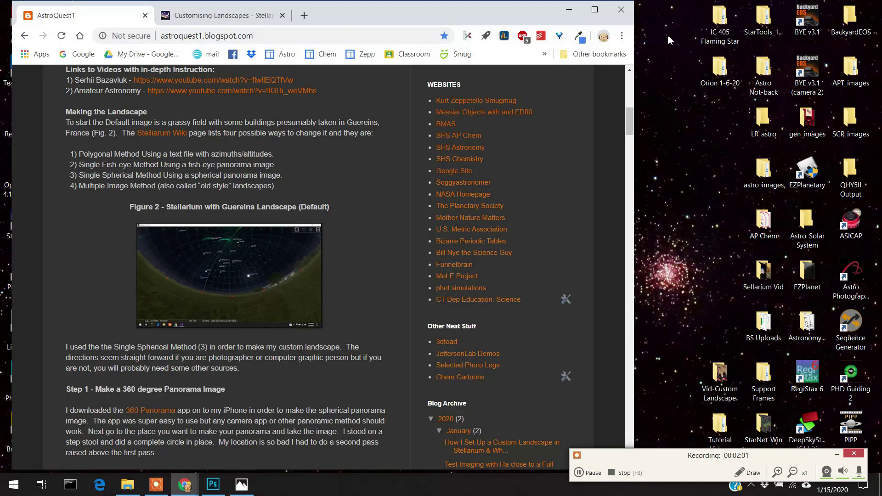
{"action": "left_click", "coordinate": [127, 484]}
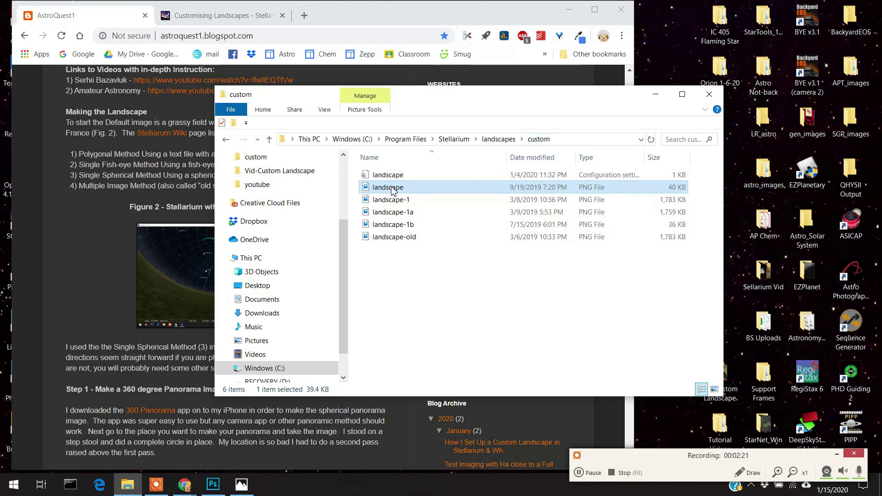
{"action": "mouse_move", "coordinate": [392, 190]}
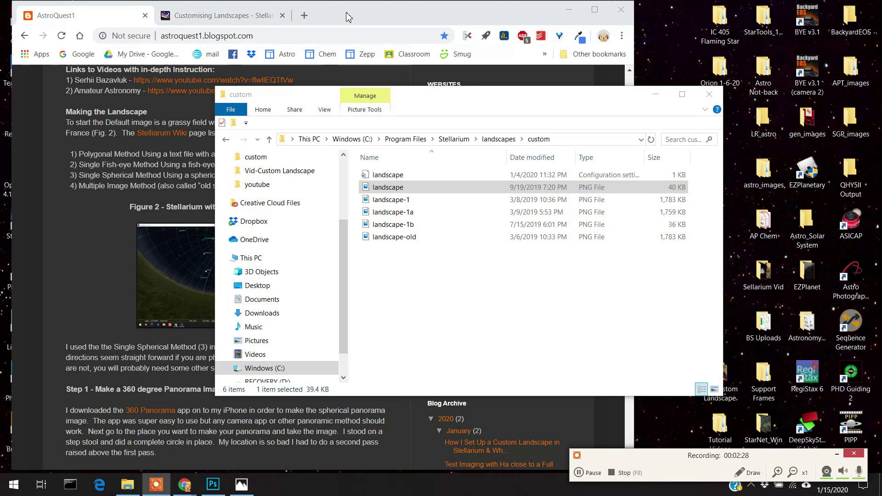
Return to the blog post and scroll down to Step 5's landscape.ini text
{"action": "left_click", "coordinate": [342, 20]}
{"action": "scroll", "coordinate": [250, 178], "scroll_direction": "down", "scroll_amount": 7}
{"action": "scroll", "coordinate": [206, 189], "scroll_direction": "down", "scroll_amount": 2}
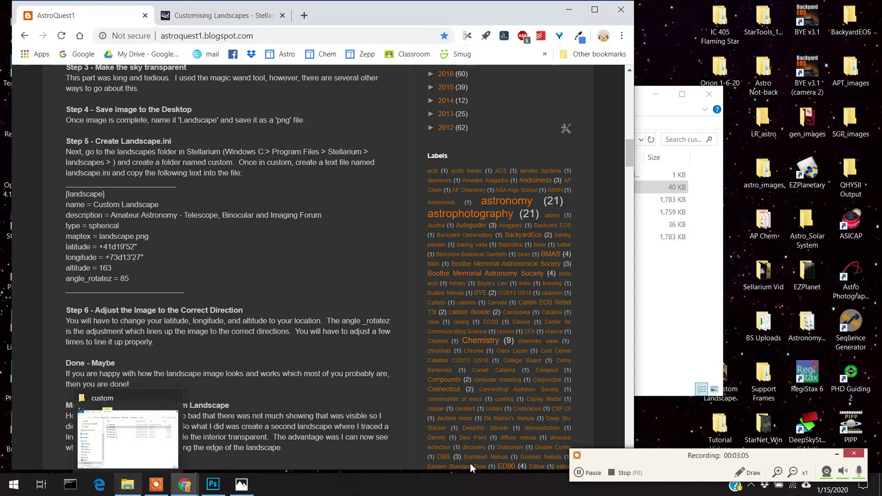
Bring the custom folder forward and open Custom-original.png in Photos
{"action": "left_click", "coordinate": [128, 487]}
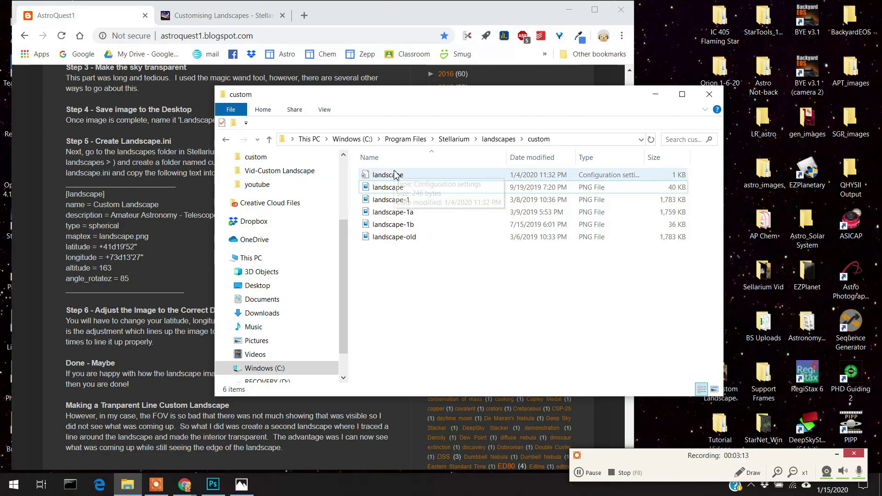
{"action": "left_click", "coordinate": [398, 189]}
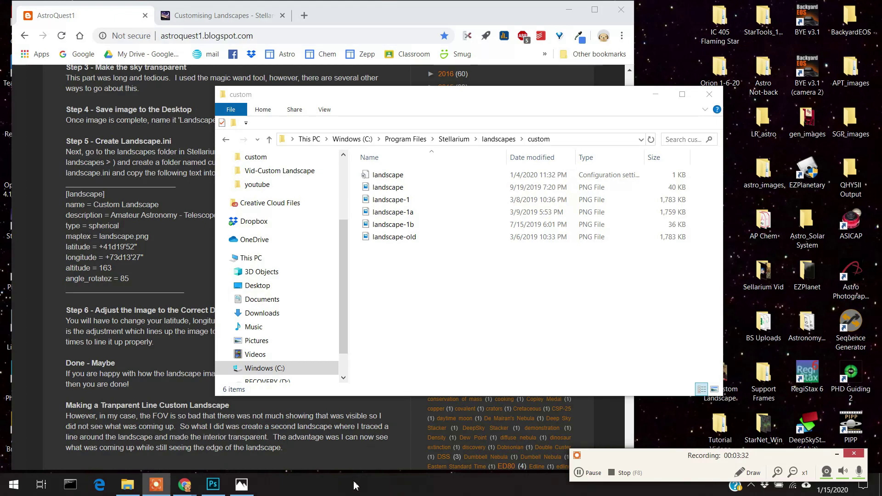
{"action": "left_click", "coordinate": [239, 486]}
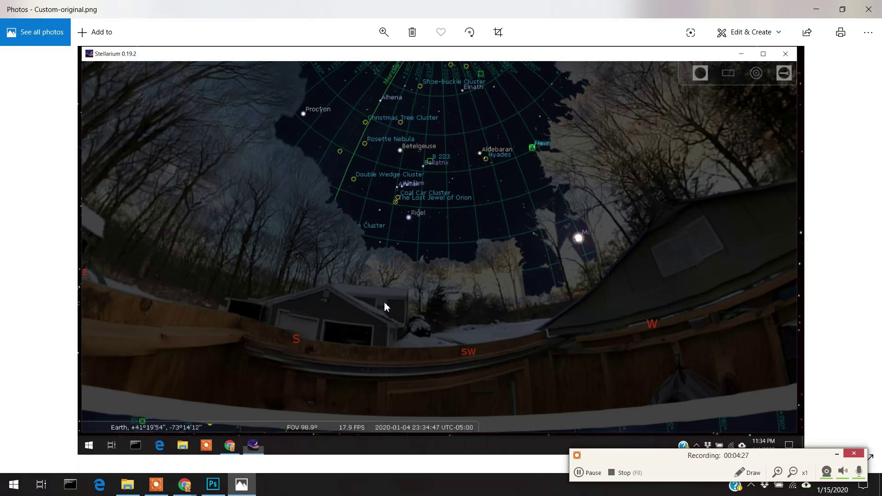
Open landscape.ini in Notepad, showing spherical type, landscape.png, altitude 163 and angle_rotatez 85
{"action": "left_click", "coordinate": [816, 9]}
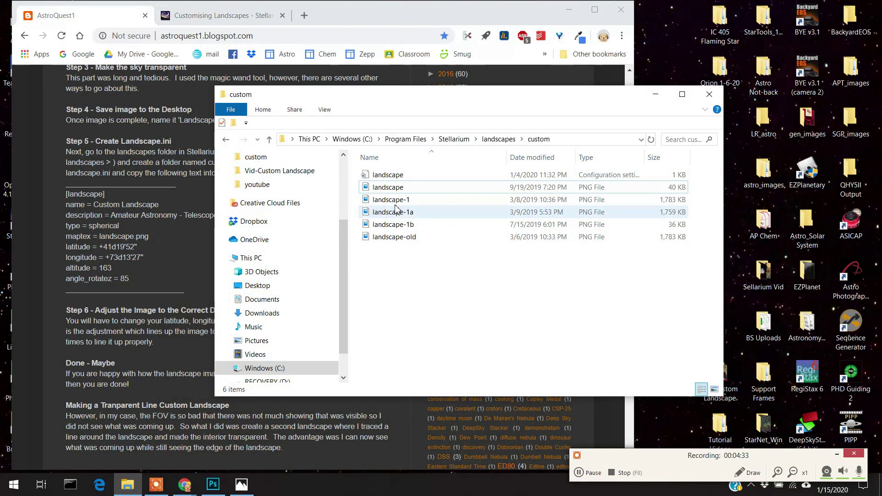
{"action": "double_click", "coordinate": [388, 175]}
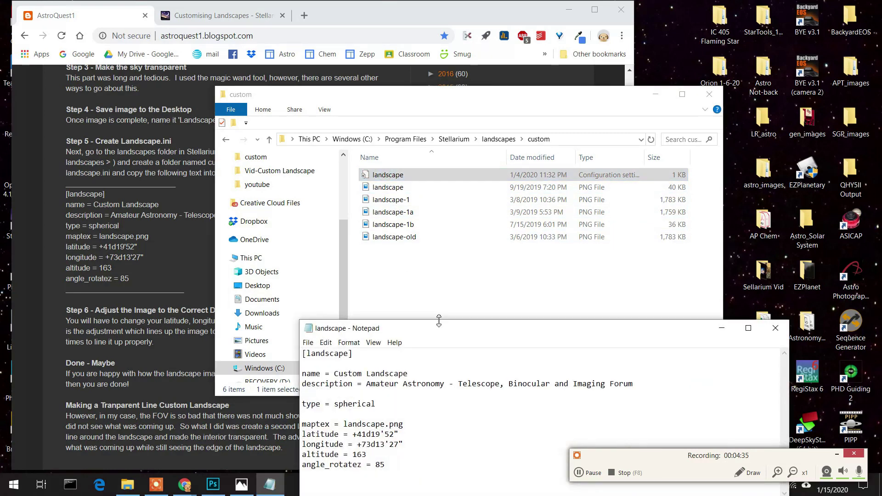
{"action": "left_click_drag", "start_coordinate": [443, 329], "coordinate": [366, 155]}
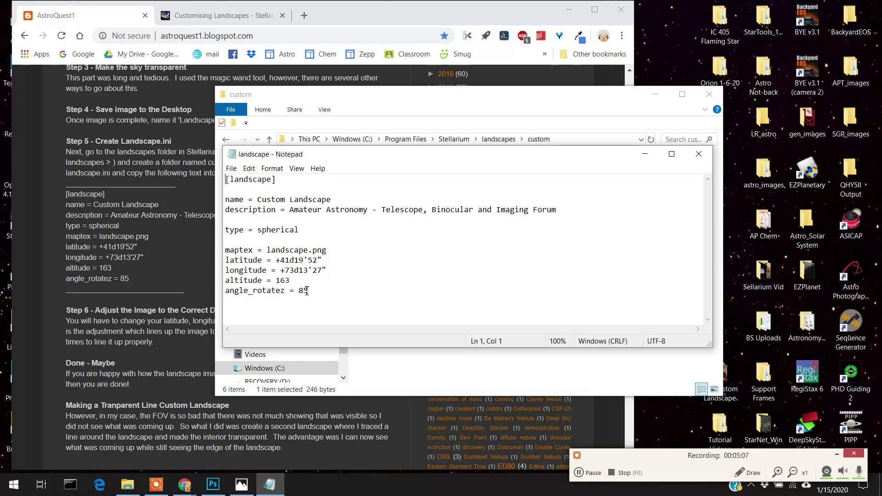
{"action": "left_click", "coordinate": [655, 98]}
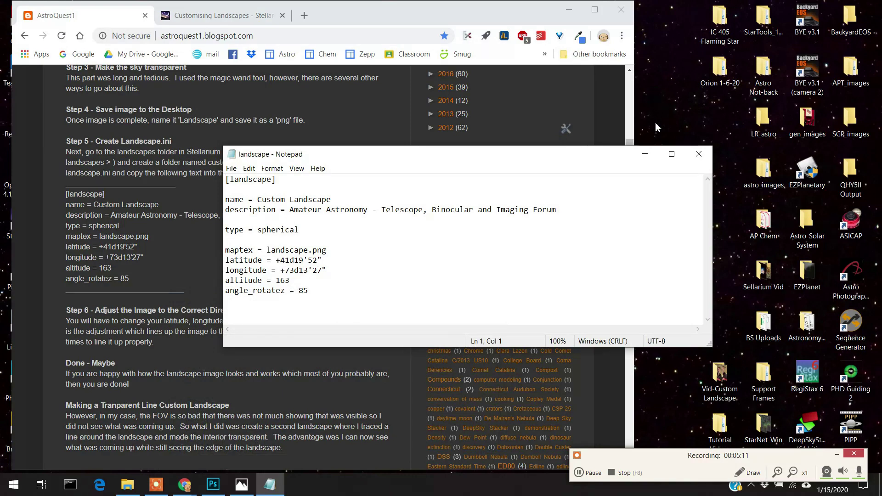
Hide Notepad, scroll the blog to the transparent line landscape section, and briefly recheck the screenshot
{"action": "left_click", "coordinate": [645, 155]}
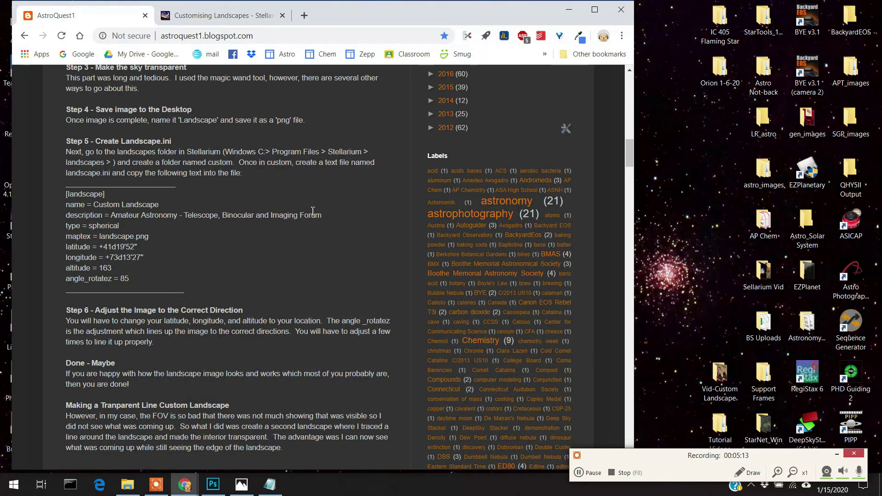
{"action": "scroll", "coordinate": [267, 271], "scroll_direction": "down", "scroll_amount": 5}
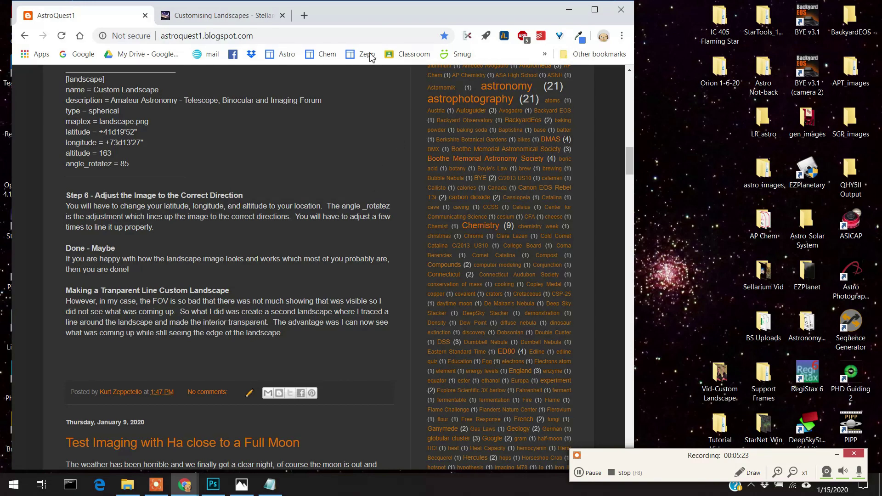
{"action": "left_click", "coordinate": [243, 490]}
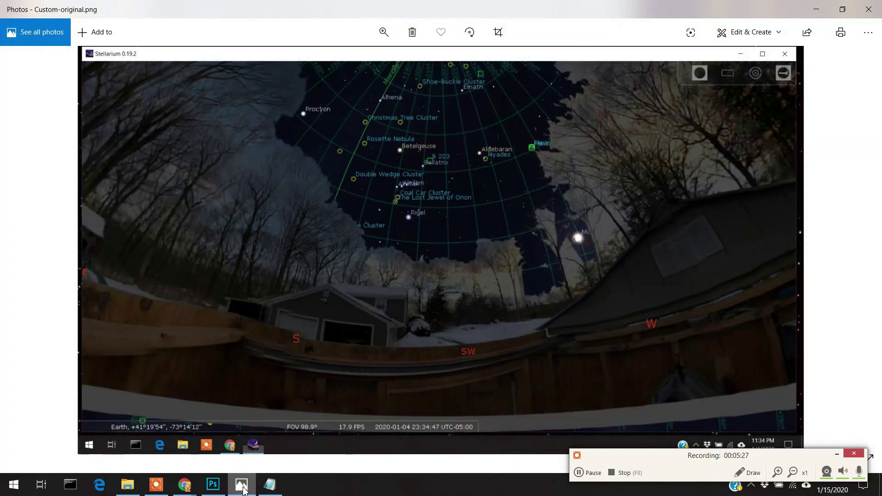
{"action": "left_click", "coordinate": [868, 9]}
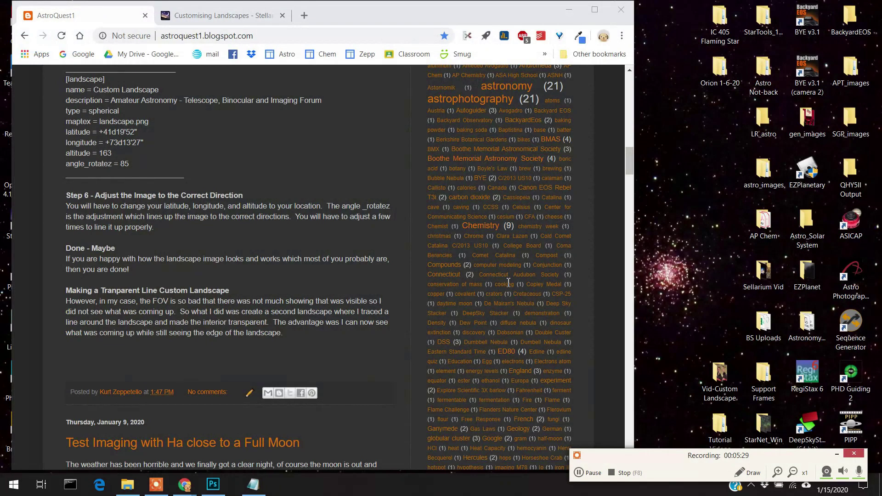
{"action": "left_click", "coordinate": [218, 490]}
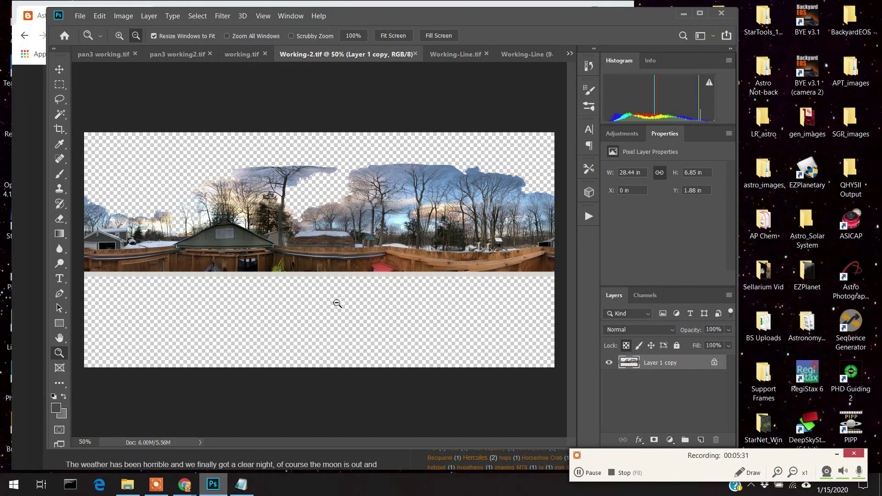
Compare Working-2.tif against the Working-Line.tif and Working-Line (9-19-19).tif red outlines, then minimize Photoshop
{"action": "left_click", "coordinate": [455, 54]}
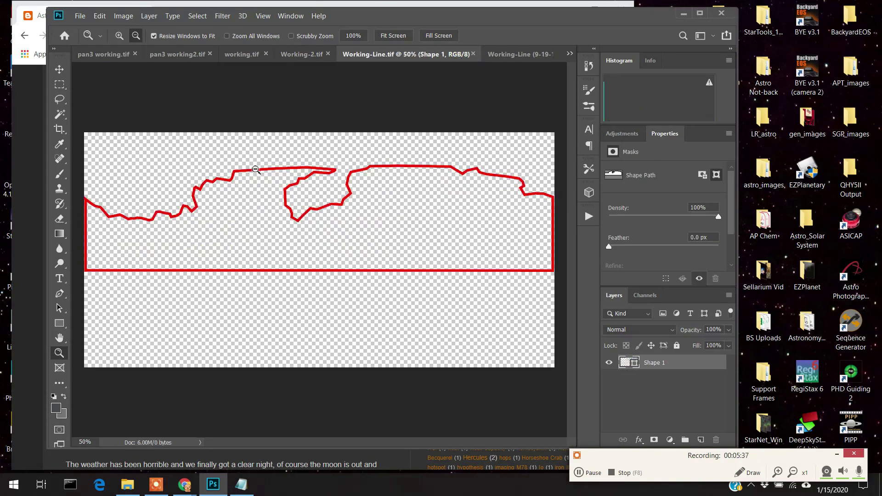
{"action": "left_click", "coordinate": [313, 54]}
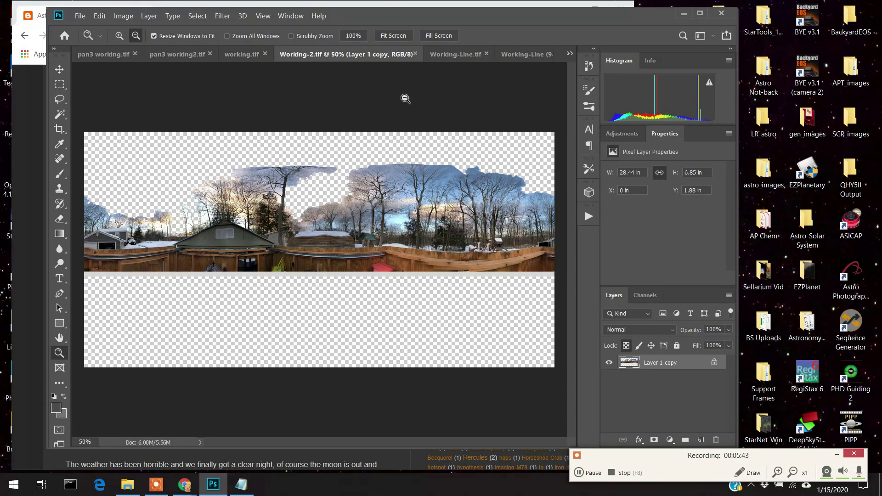
{"action": "left_click", "coordinate": [447, 57]}
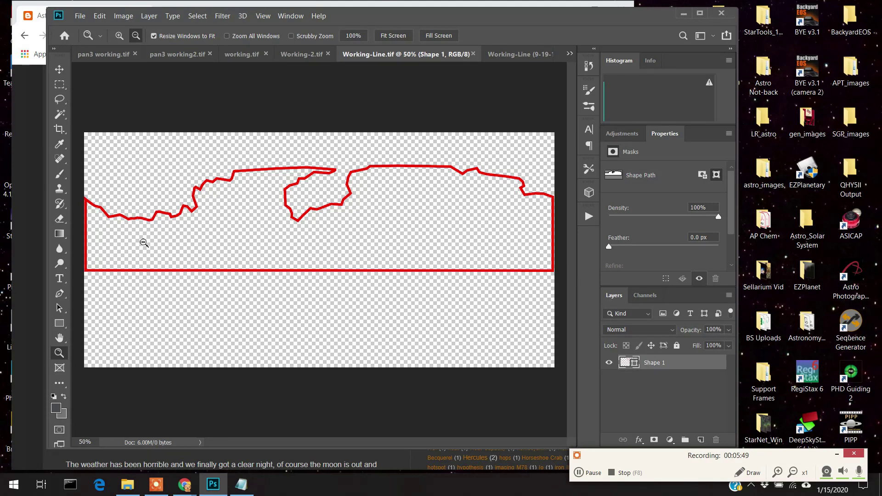
{"action": "left_click", "coordinate": [520, 59]}
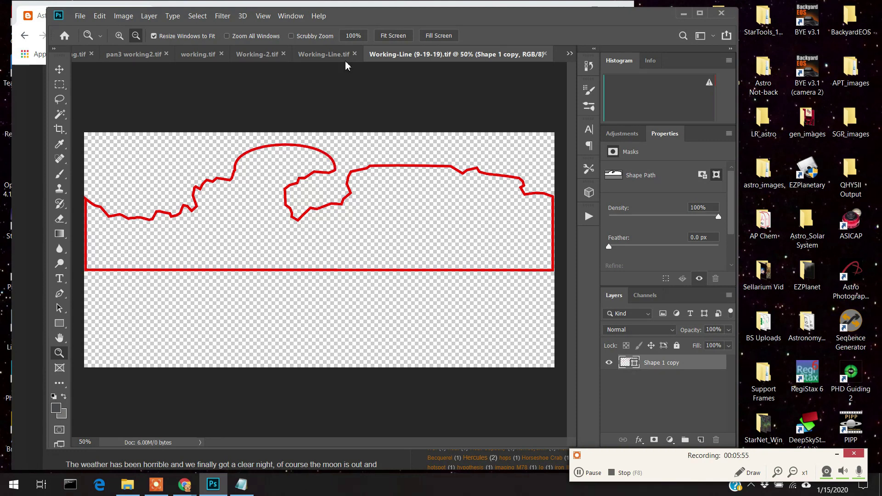
{"action": "left_click", "coordinate": [330, 59]}
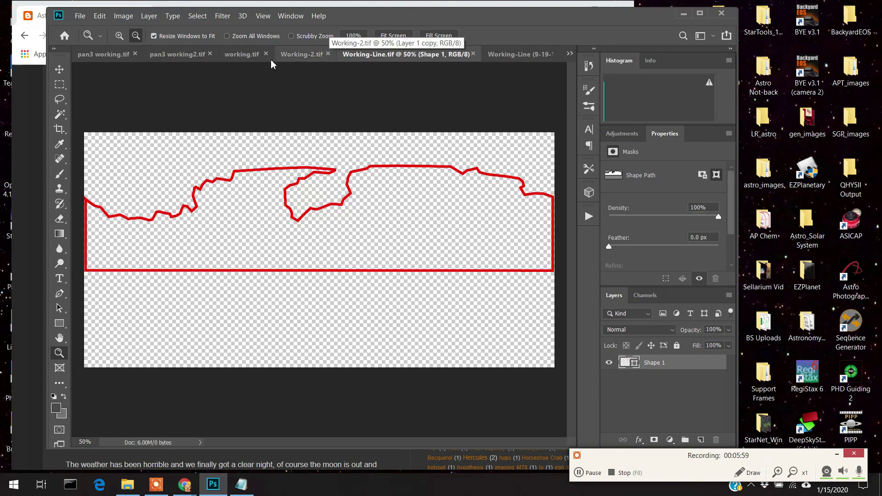
{"action": "left_click", "coordinate": [298, 54]}
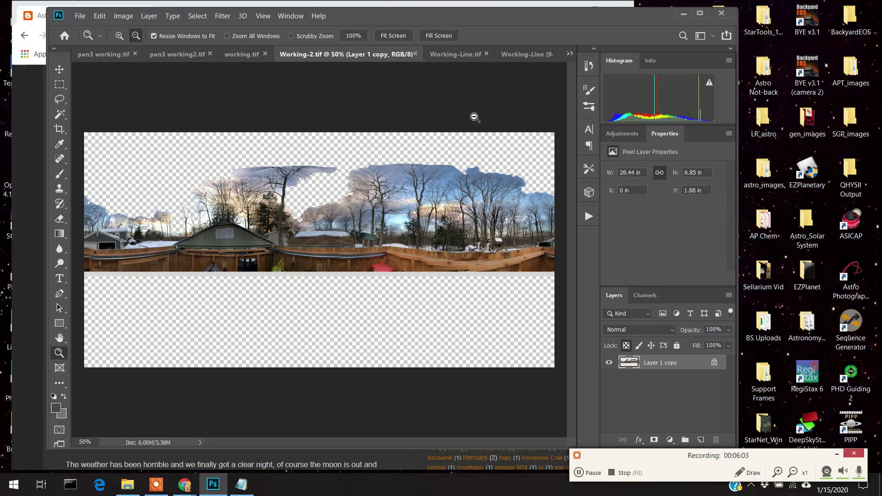
{"action": "left_click", "coordinate": [519, 55]}
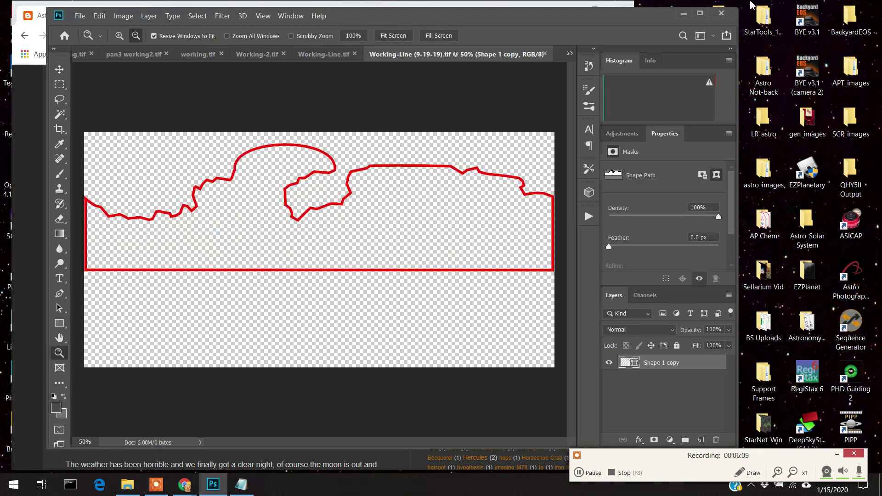
{"action": "left_click", "coordinate": [683, 14]}
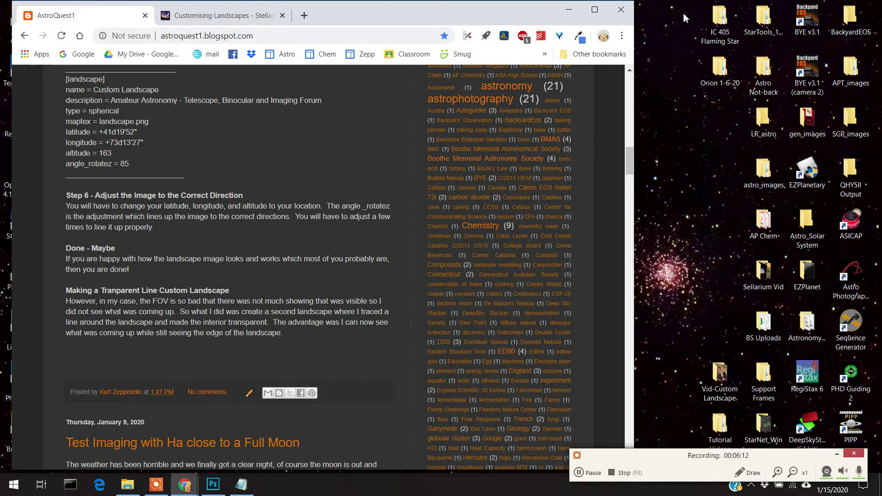
Launch Stellarium from the desktop and zoom out on the red-outline backyard horizon
{"action": "left_click", "coordinate": [568, 9]}
{"action": "double_click", "coordinate": [22, 223]}
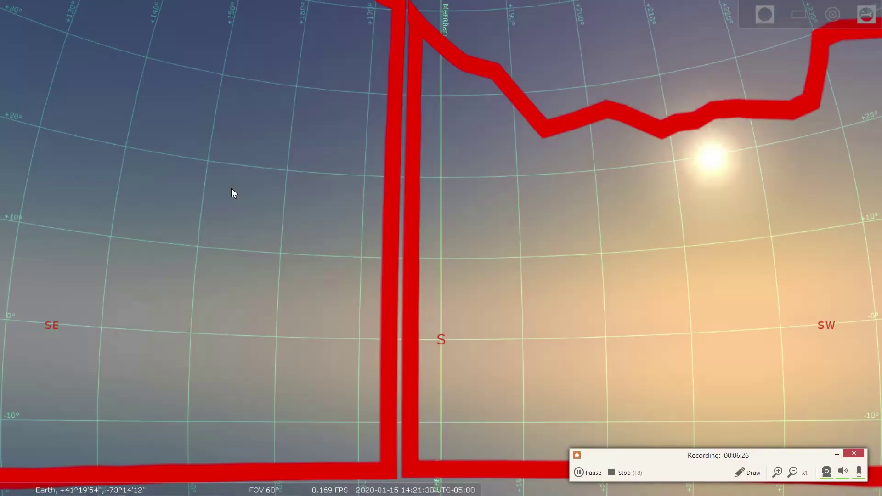
{"action": "scroll", "coordinate": [307, 256], "scroll_direction": "down", "scroll_amount": 5}
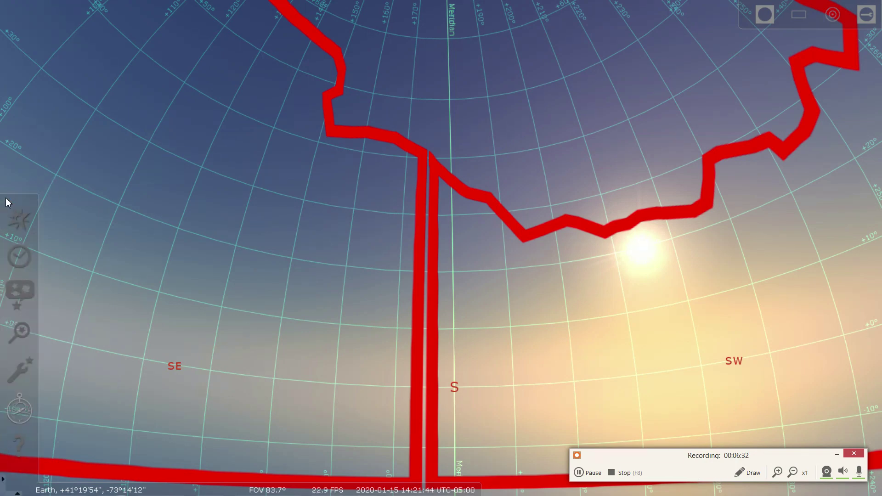
Advance the clock to 20:00 on 2020-01-15 in the Date/time window
{"action": "left_click", "coordinate": [15, 255]}
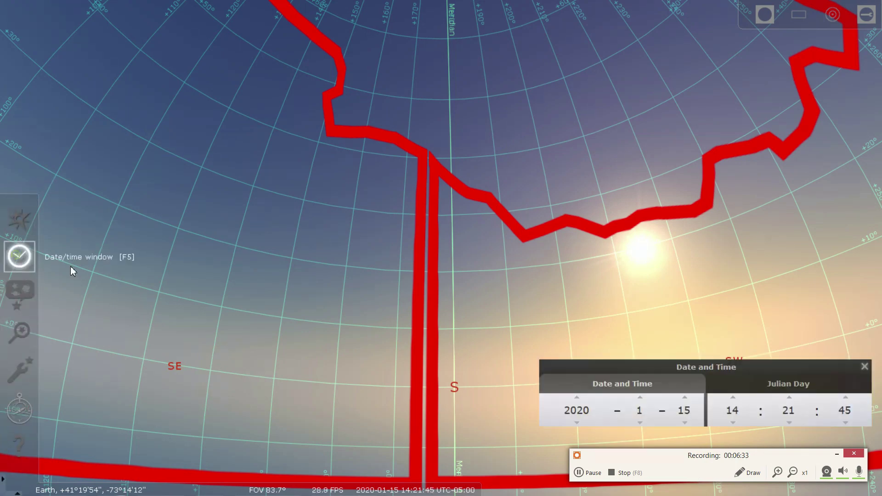
{"action": "left_click", "coordinate": [732, 398]}
{"action": "key", "text": "Up"}
{"action": "key", "text": "Up"}
{"action": "key", "text": "Up"}
{"action": "key", "text": "Up"}
{"action": "key", "text": "Up"}
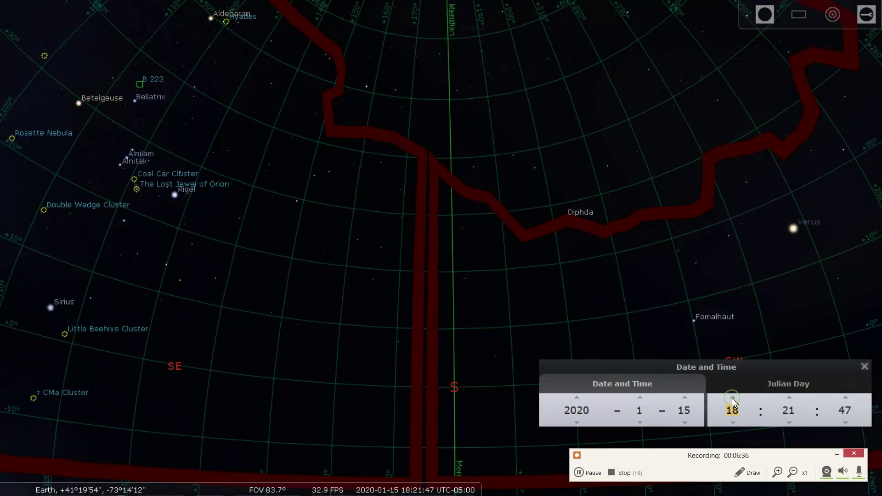
Pan toward Aldebaran and Elnath and select the Flaming Star Nebula
{"action": "left_click_drag", "start_coordinate": [547, 106], "coordinate": [611, 216]}
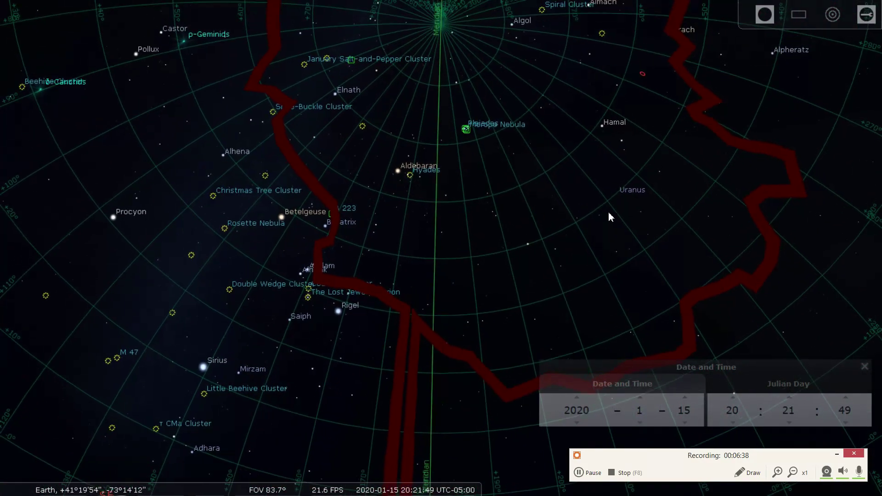
{"action": "scroll", "coordinate": [321, 63], "scroll_direction": "up", "scroll_amount": 4}
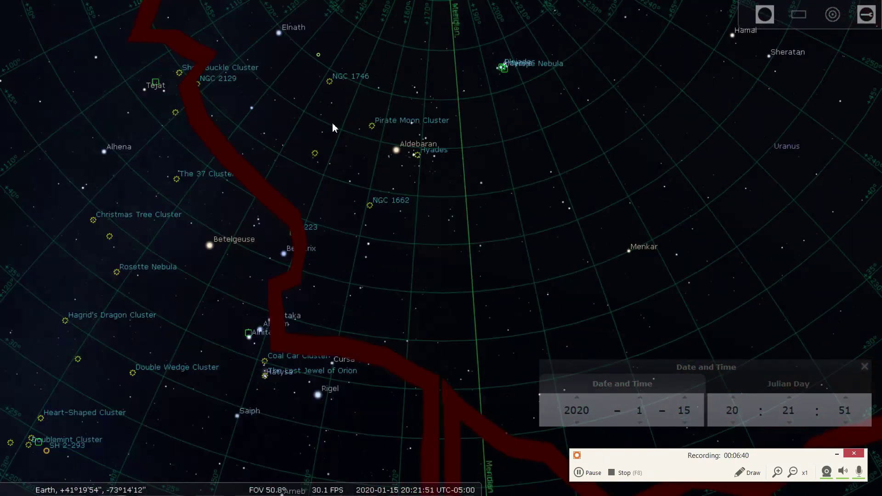
{"action": "left_click_drag", "start_coordinate": [332, 123], "coordinate": [362, 216]}
{"action": "scroll", "coordinate": [348, 124], "scroll_direction": "up", "scroll_amount": 8}
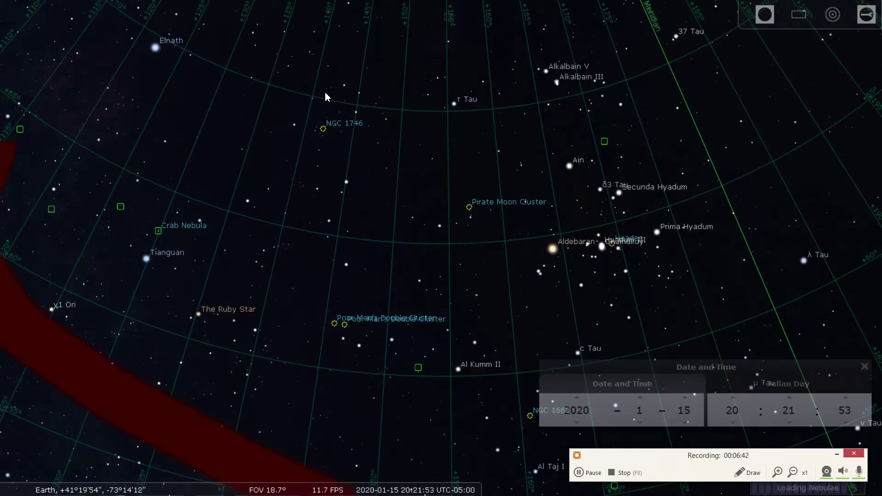
{"action": "scroll", "coordinate": [323, 209], "scroll_direction": "down", "scroll_amount": 2}
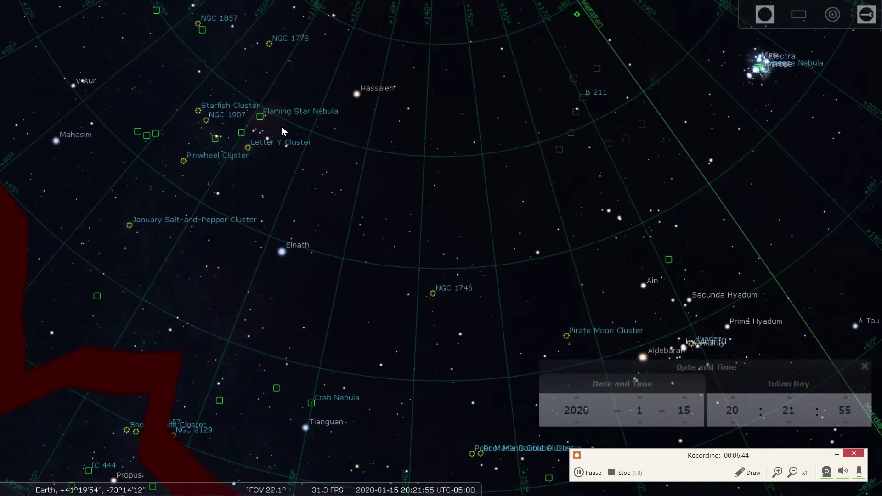
{"action": "left_click", "coordinate": [260, 117]}
Zoom out and reframe so the red landscape outline edge sits beside the nebula
{"action": "scroll", "coordinate": [509, 211], "scroll_direction": "down", "scroll_amount": 5}
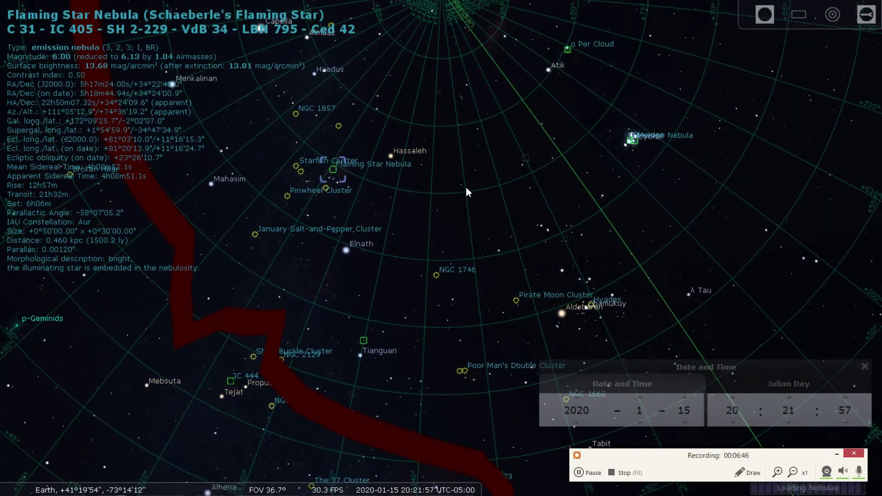
{"action": "left_click_drag", "start_coordinate": [509, 195], "coordinate": [472, 159]}
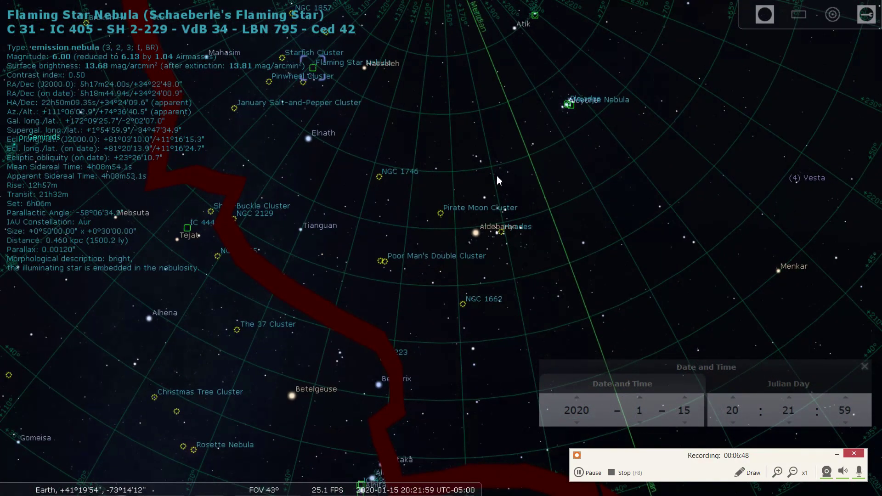
{"action": "scroll", "coordinate": [514, 181], "scroll_direction": "down", "scroll_amount": 2}
{"action": "left_click_drag", "start_coordinate": [679, 224], "coordinate": [662, 221]}
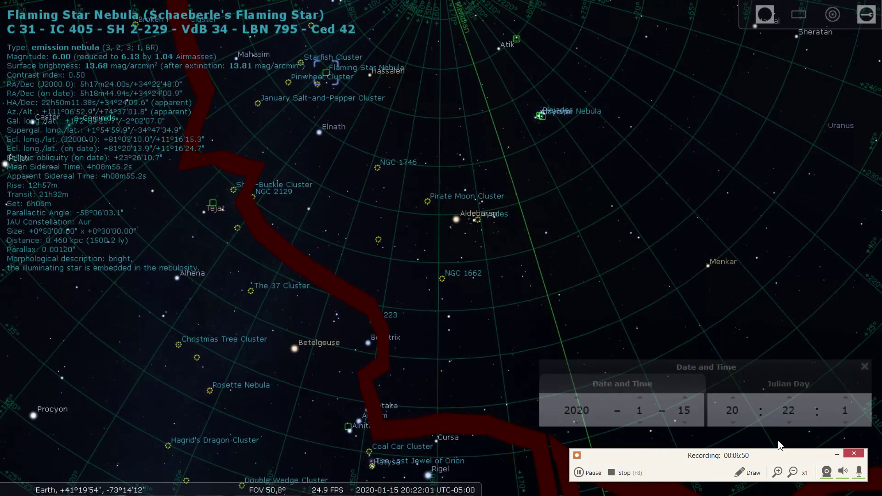
Reset the time to 18:00, then step it to 19:25
{"action": "double_click", "coordinate": [733, 422]}
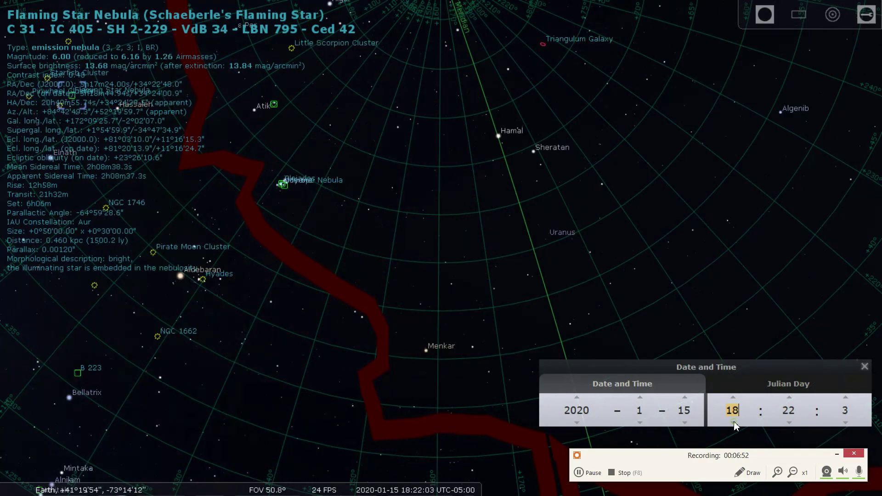
{"action": "left_click", "coordinate": [733, 399]}
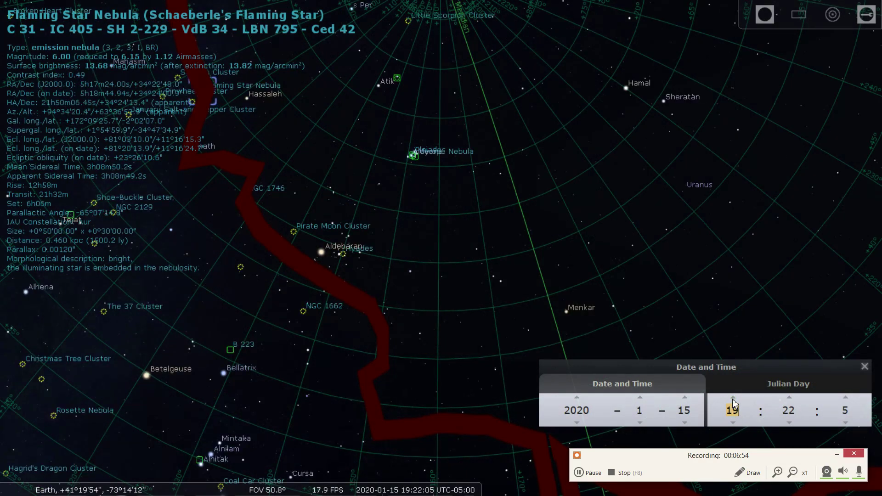
{"action": "left_click", "coordinate": [789, 398]}
{"action": "left_click", "coordinate": [789, 399]}
{"action": "left_click", "coordinate": [789, 399]}
{"action": "scroll", "coordinate": [789, 399], "scroll_direction": "up", "scroll_amount": 9}
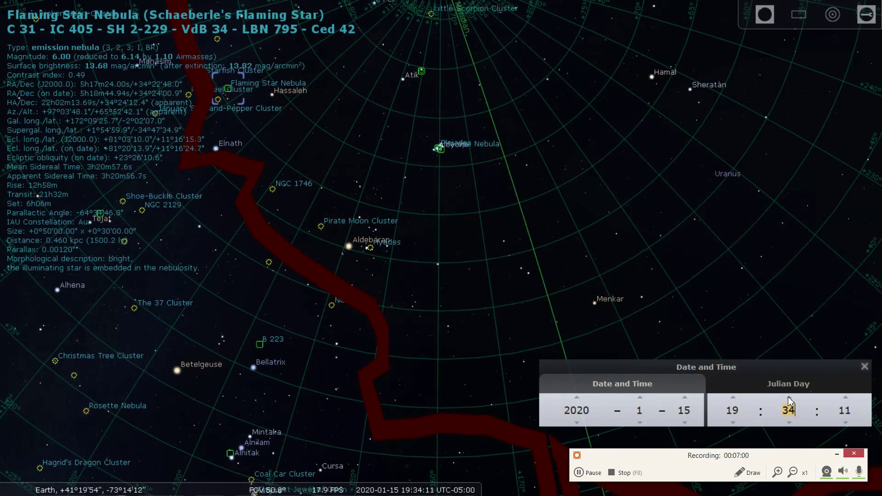
{"action": "scroll", "coordinate": [661, 256], "scroll_direction": "down", "scroll_amount": 8}
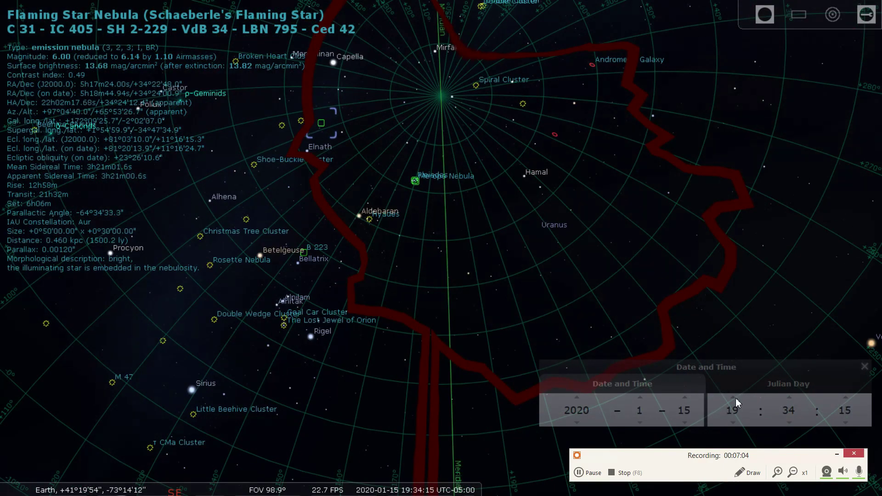
Advance the hours past midnight to 00:34 on 2020-01-16 and zoom out
{"action": "left_click", "coordinate": [734, 398]}
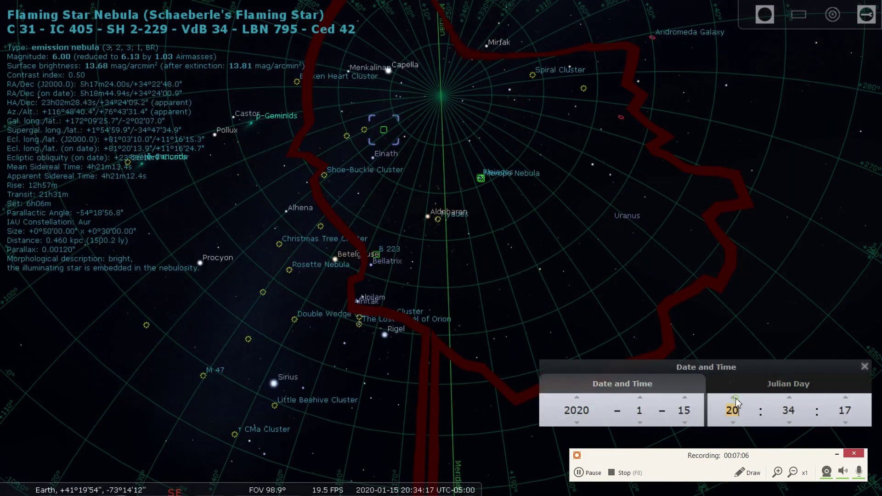
{"action": "left_click", "coordinate": [735, 398]}
{"action": "left_click", "coordinate": [735, 398]}
{"action": "left_click", "coordinate": [735, 398]}
{"action": "left_click", "coordinate": [735, 398]}
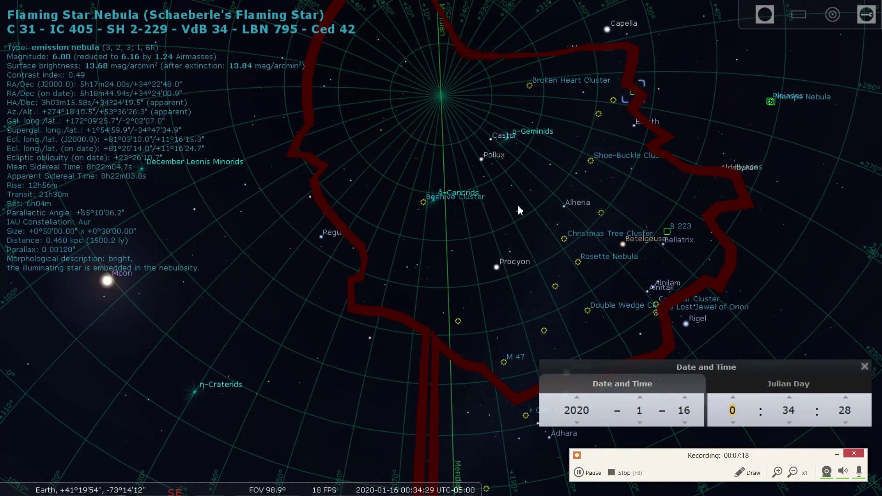
{"action": "scroll", "coordinate": [519, 211], "scroll_direction": "down", "scroll_amount": 5}
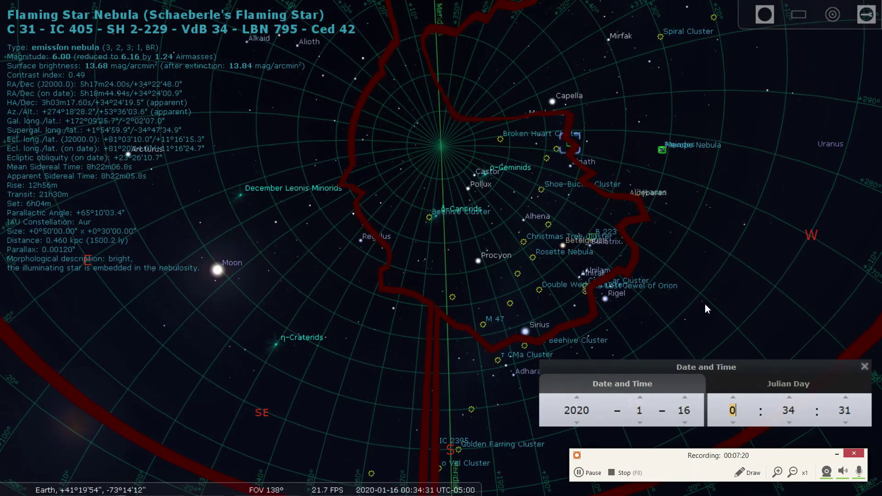